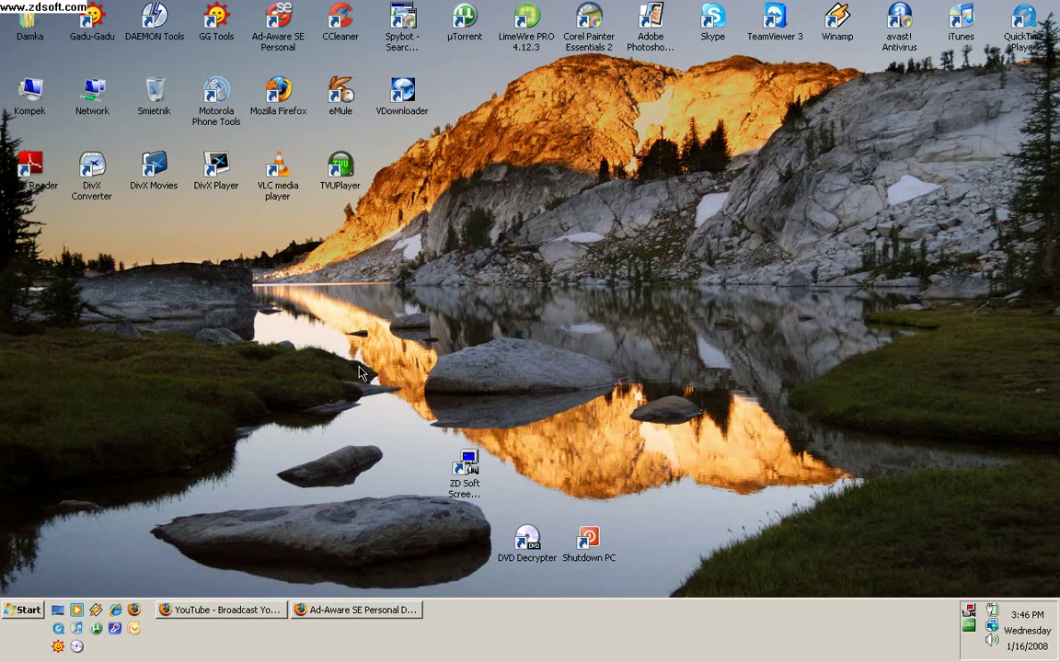
Step: Open the Taskbar and Start Menu properties, review the notification area options, and accept the Classic Start menu setting
right_click(486, 627)
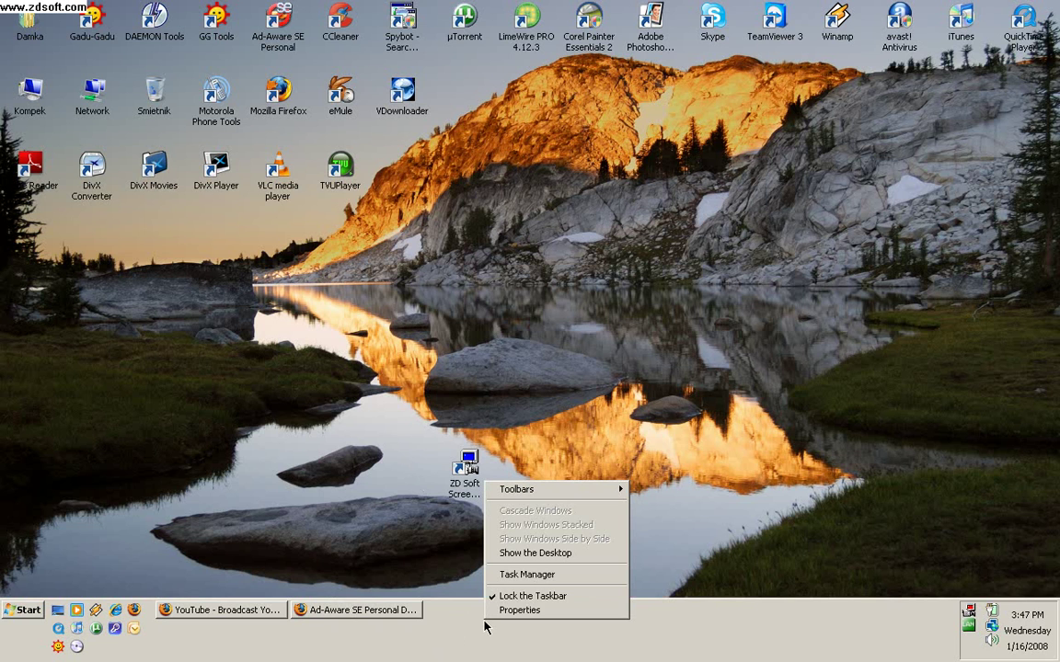
click(503, 611)
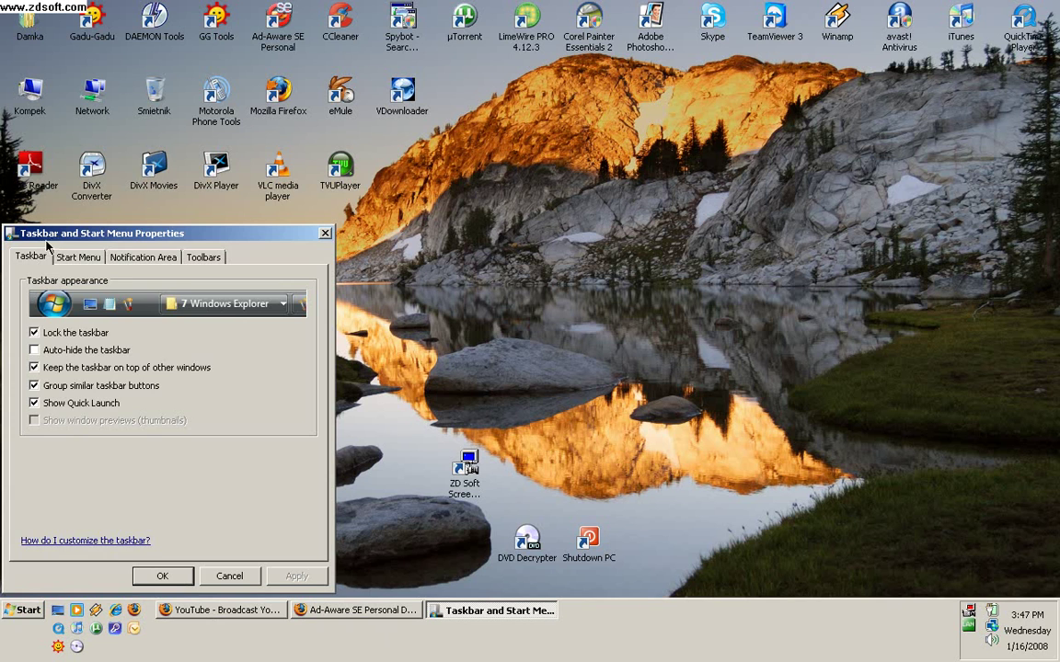
click(130, 263)
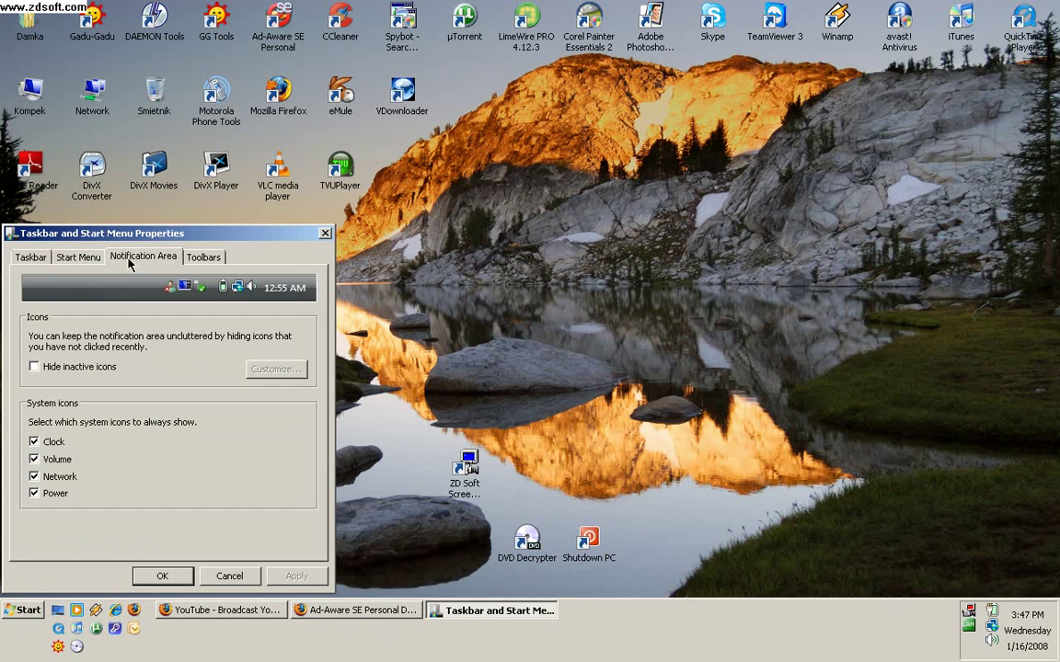
click(76, 263)
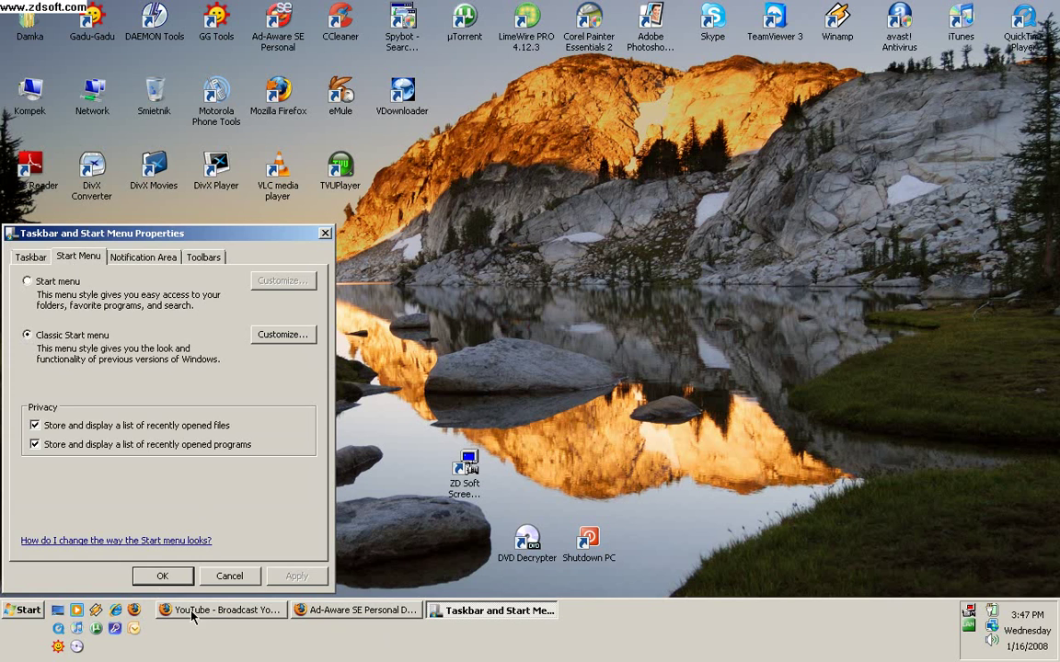
click(162, 575)
Step: Show the classic Start menu with its Programs submenu, and close it again
click(18, 611)
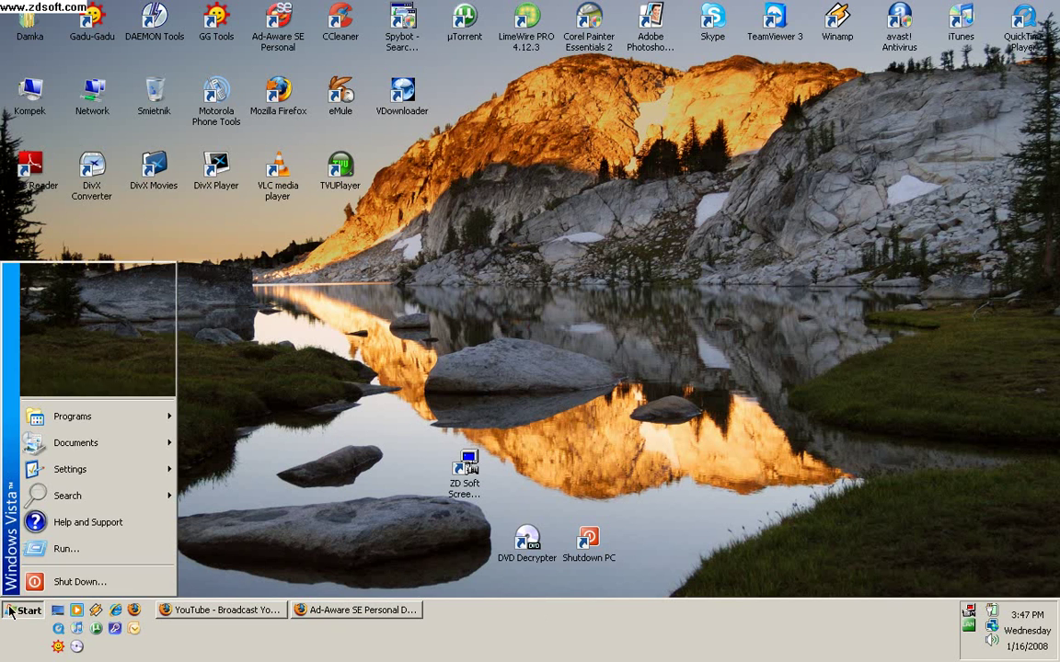
mouse_move(170, 420)
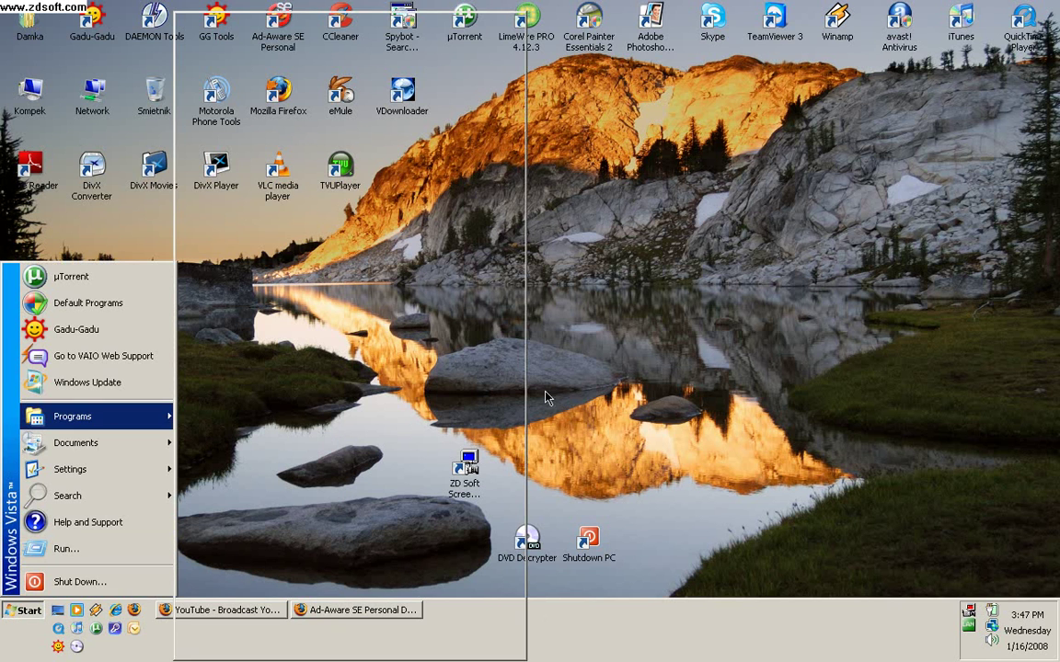
click(754, 369)
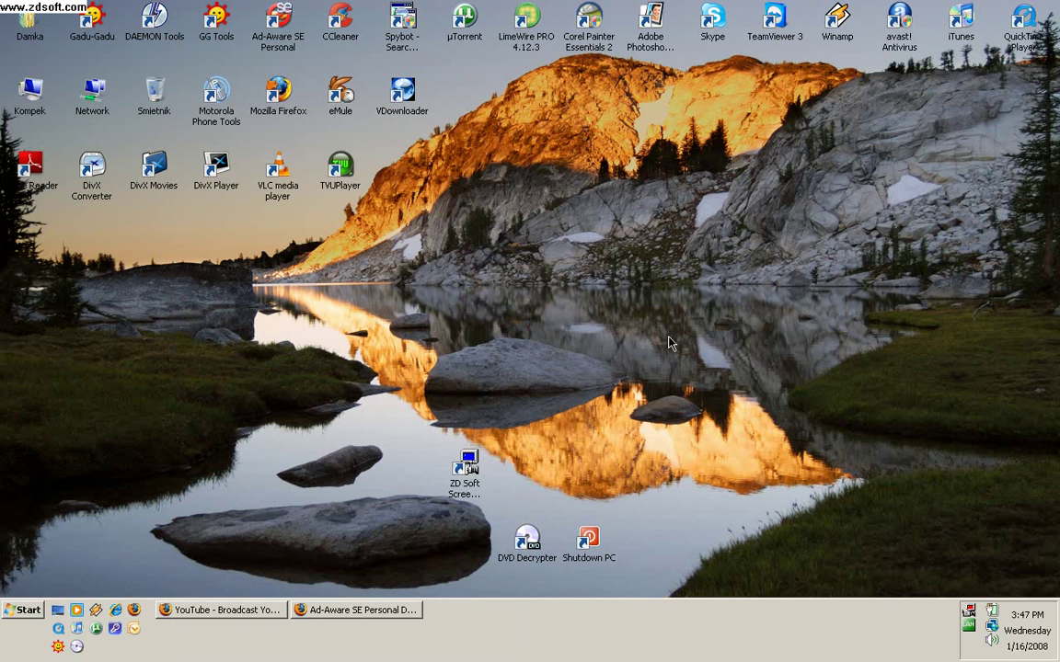
Step: Open the advanced system settings from the Kompek computer's properties and grant the requested permission
right_click(30, 103)
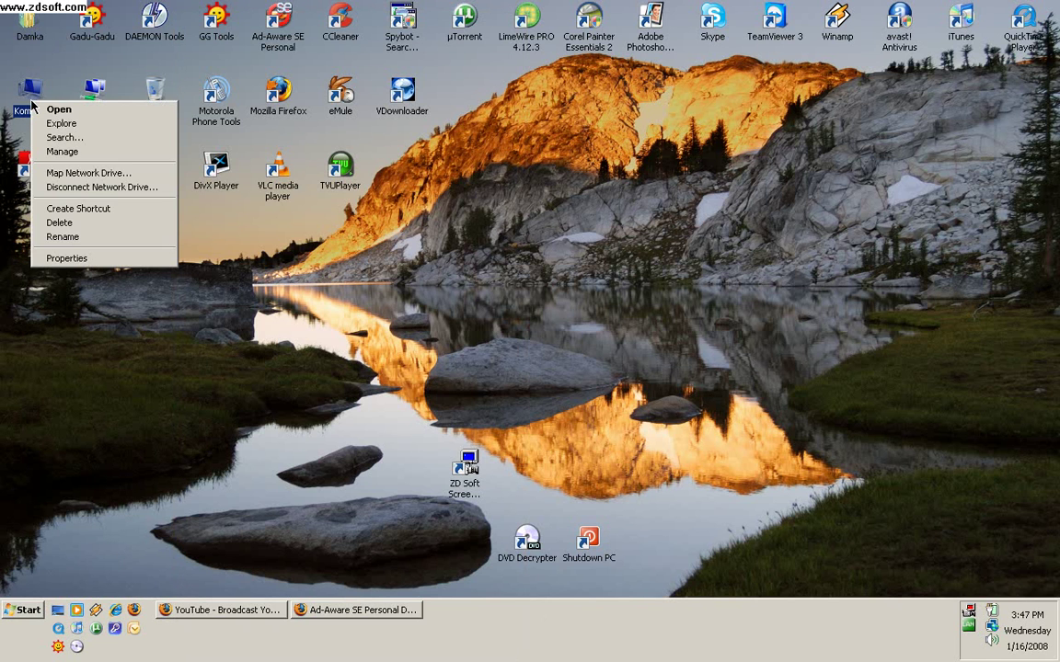
click(69, 259)
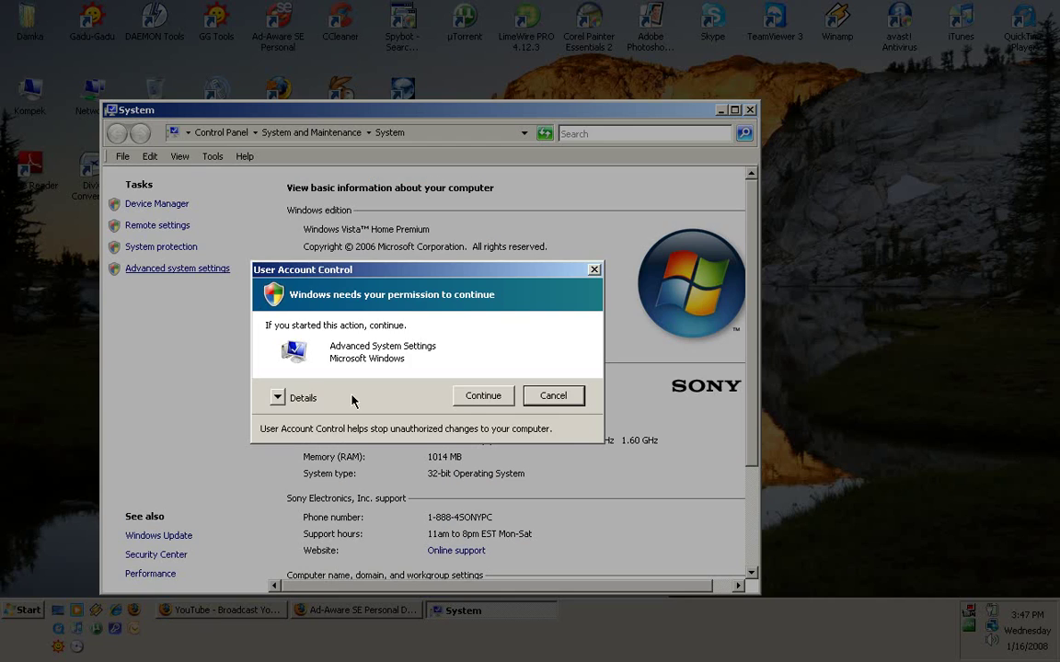
click(459, 395)
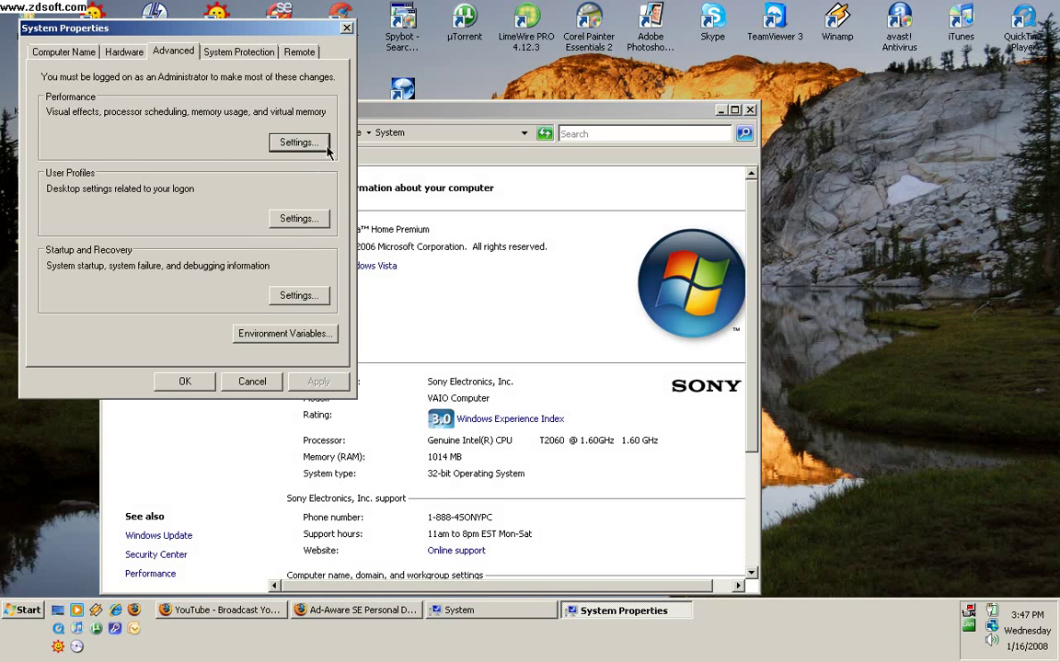
Step: Set the Windows performance options to Adjust for best performance, apply them, and close the system windows
click(294, 140)
click(81, 196)
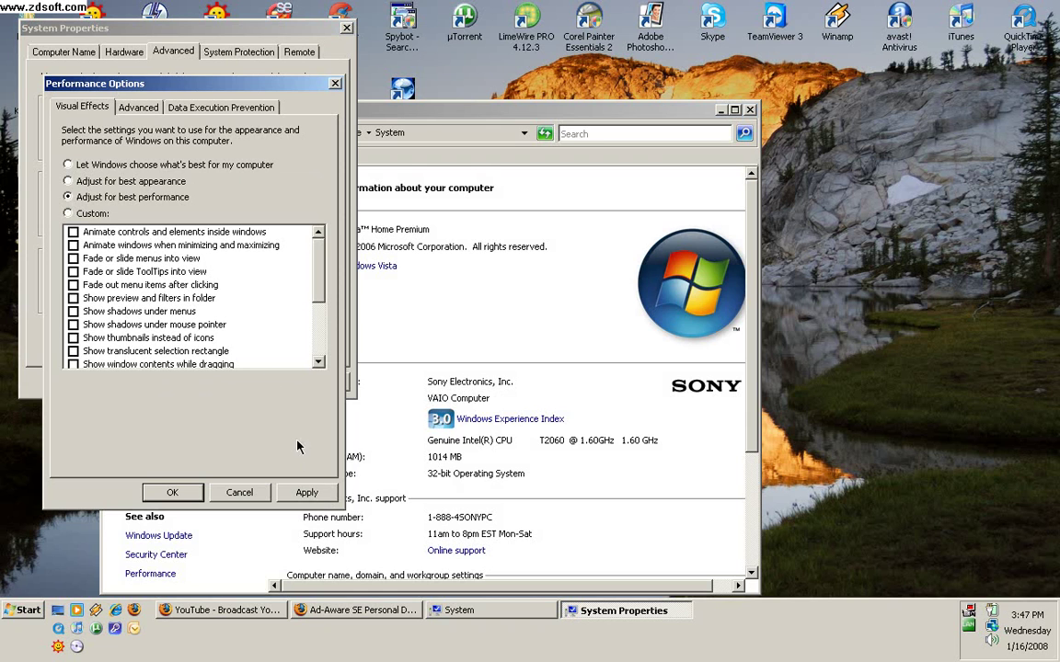
click(292, 493)
click(173, 493)
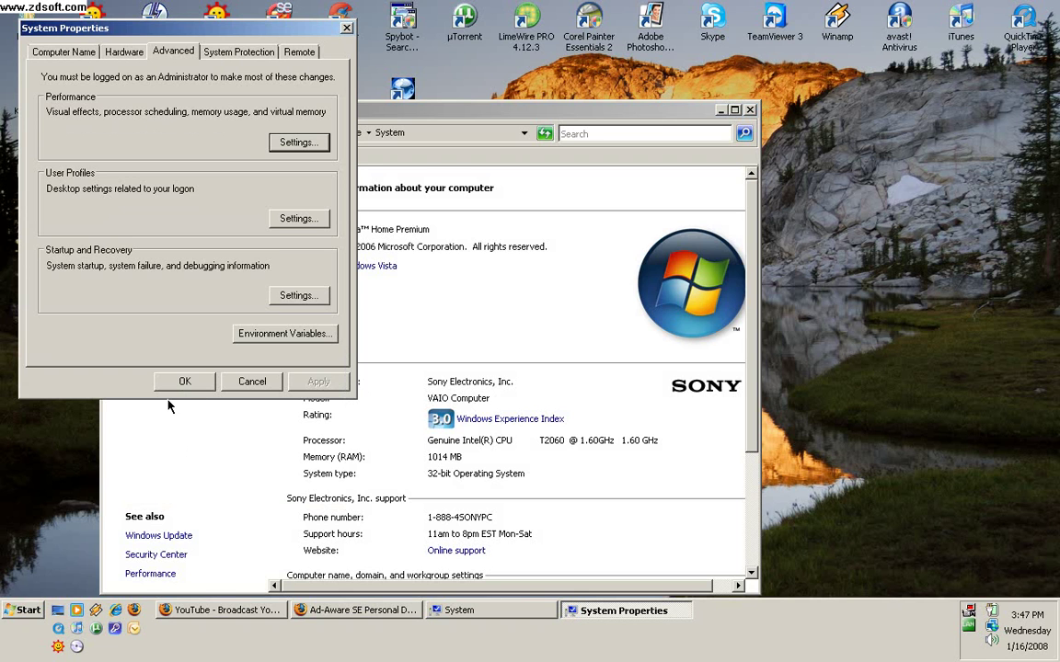
click(187, 385)
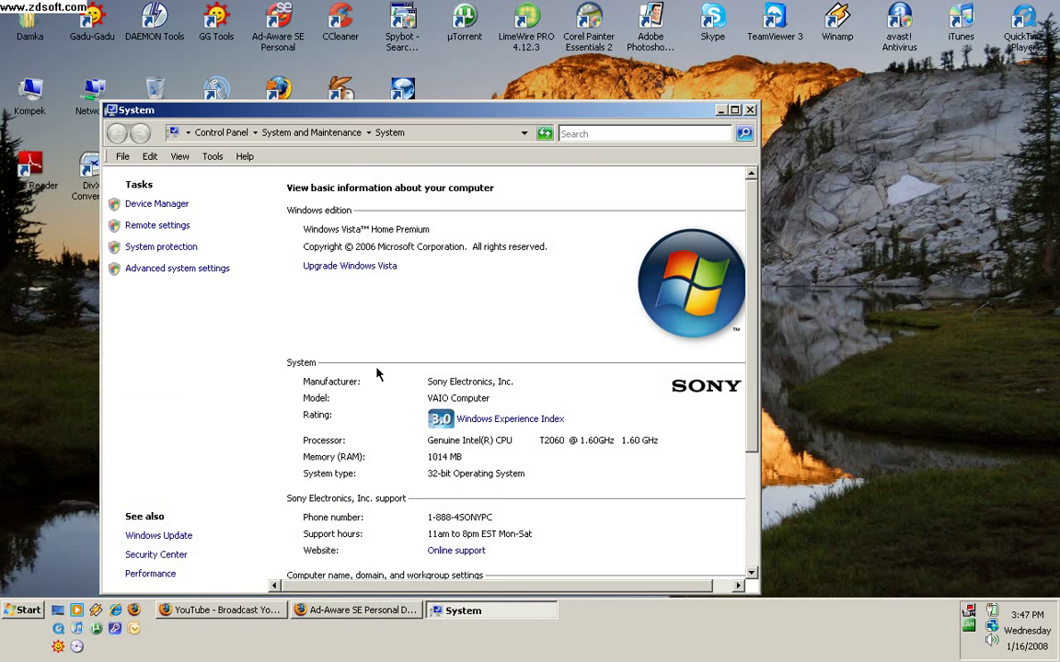
click(749, 109)
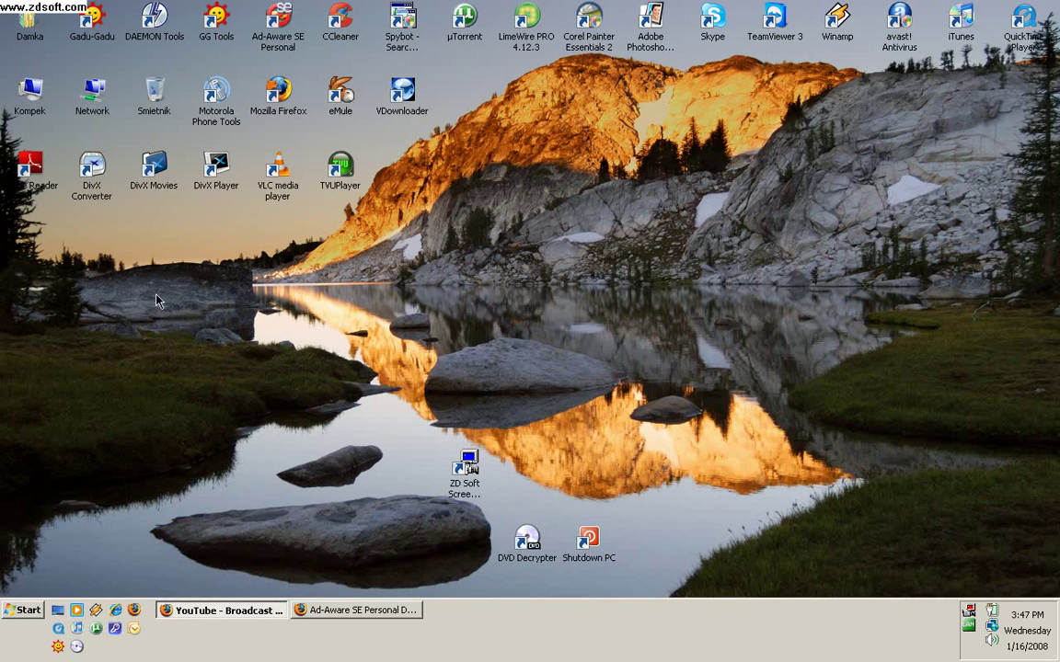
click(329, 621)
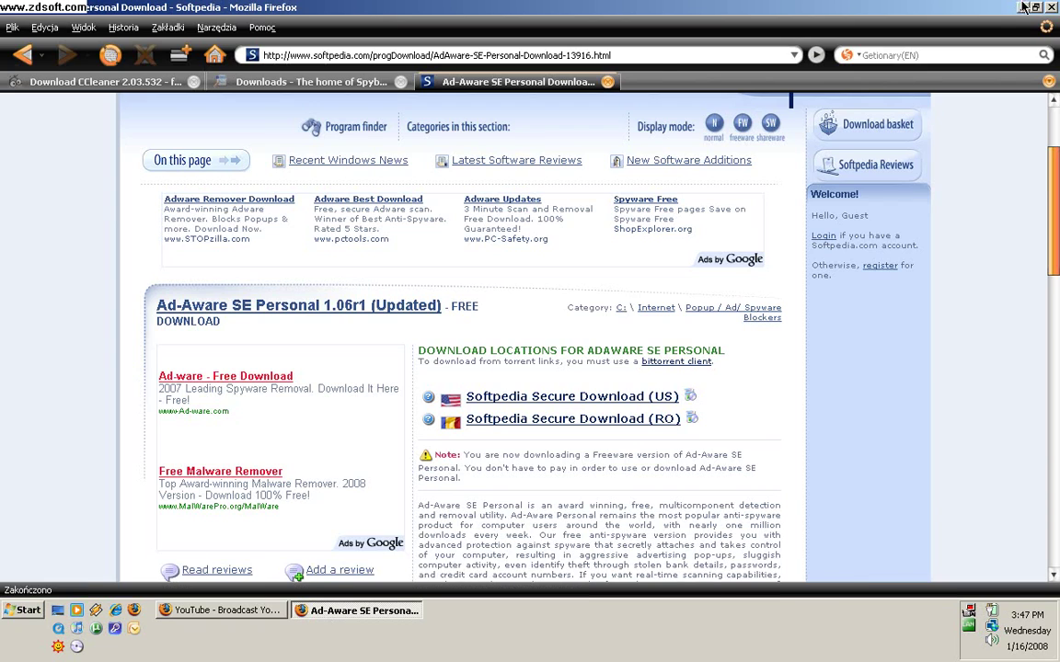
click(329, 620)
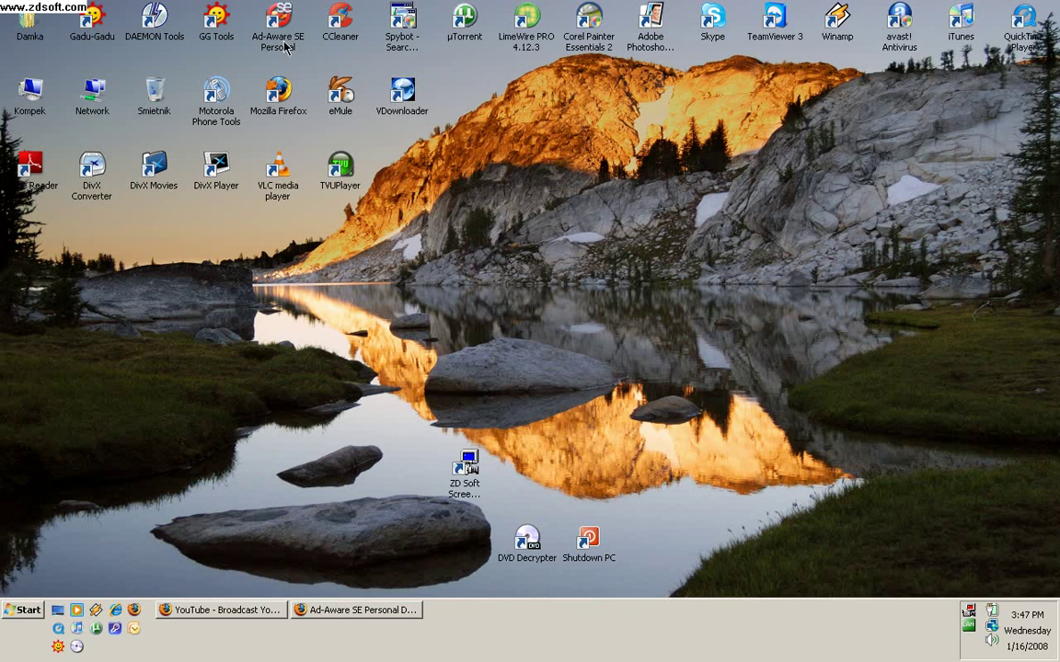
drag(247, 65, 415, 5)
click(402, 158)
Step: Switch to Firefox and view the CCleaner 2.03.532 download page on filehippo.com
click(362, 623)
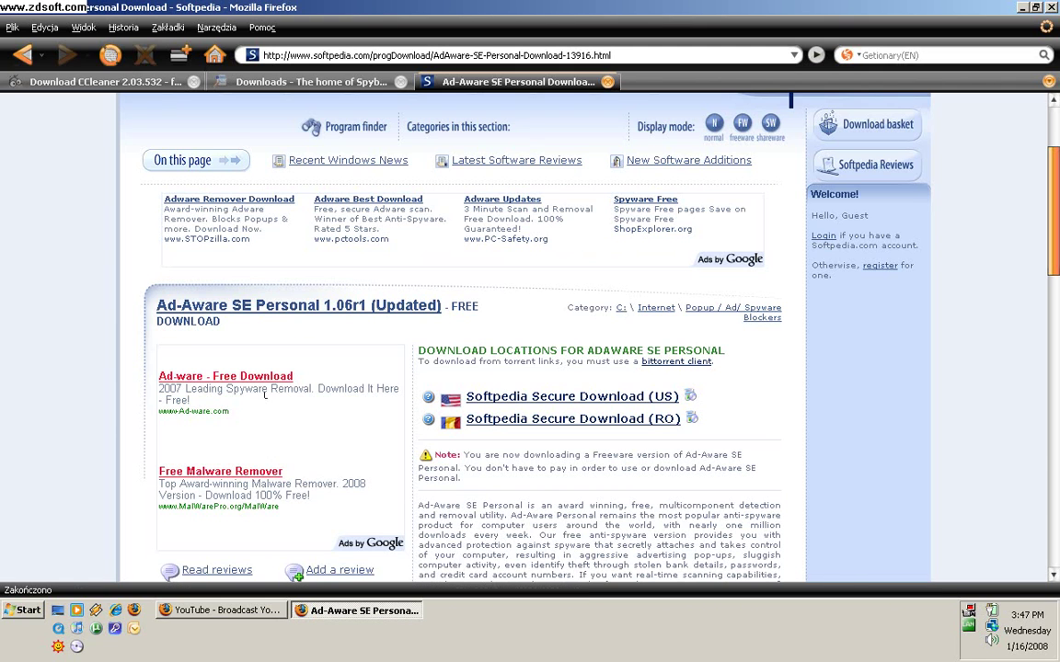
click(112, 82)
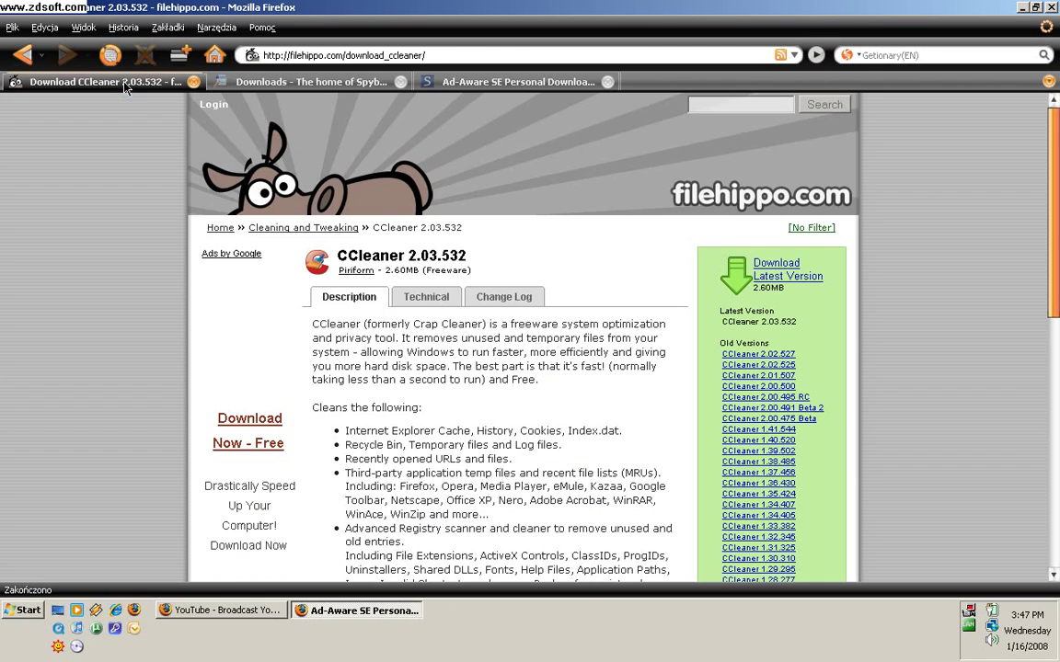
scroll(758, 310, down, 1)
scroll(387, 248, up, 1)
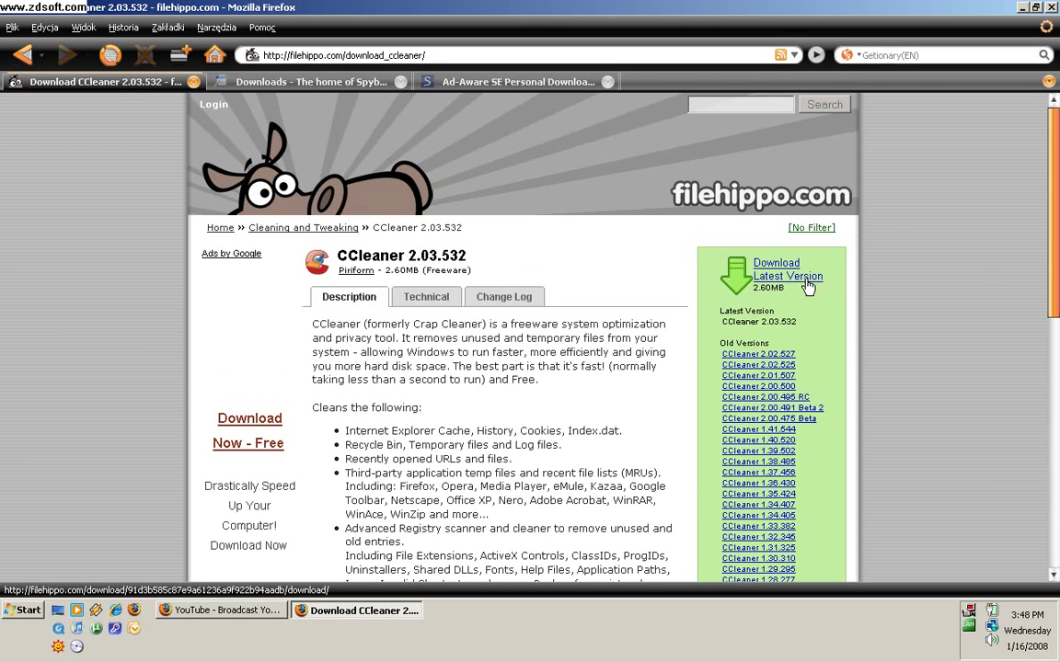
Step: Request the Spybot - Search & Destroy 1.5.1 download through the BN FileForum mirror, cancel the file prompt, and return to the Spybot downloads page
click(303, 83)
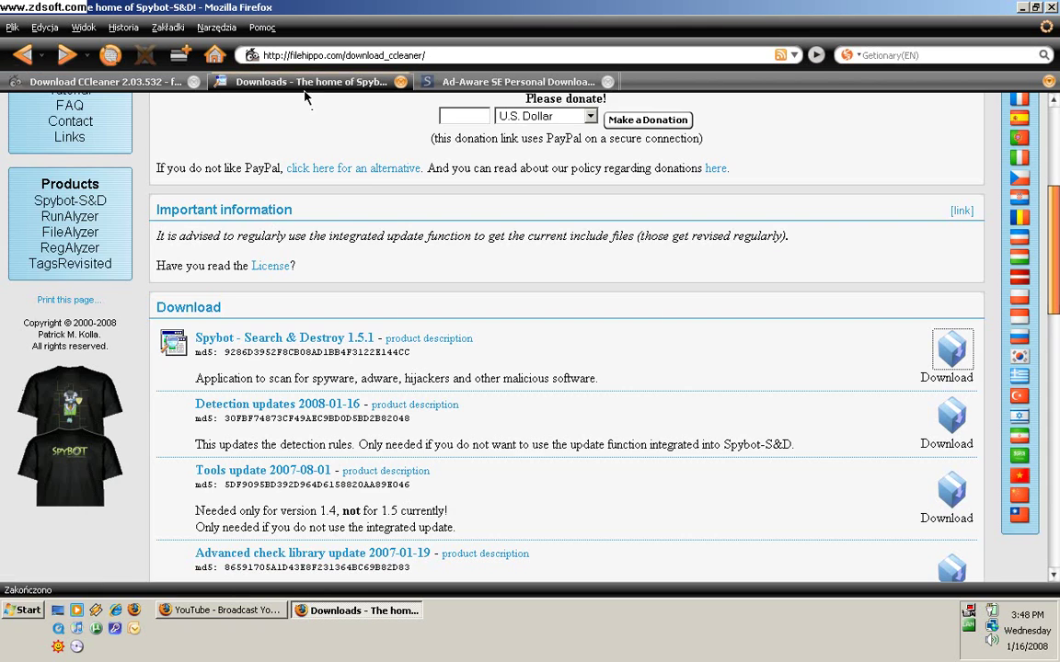
scroll(324, 364, up, 1)
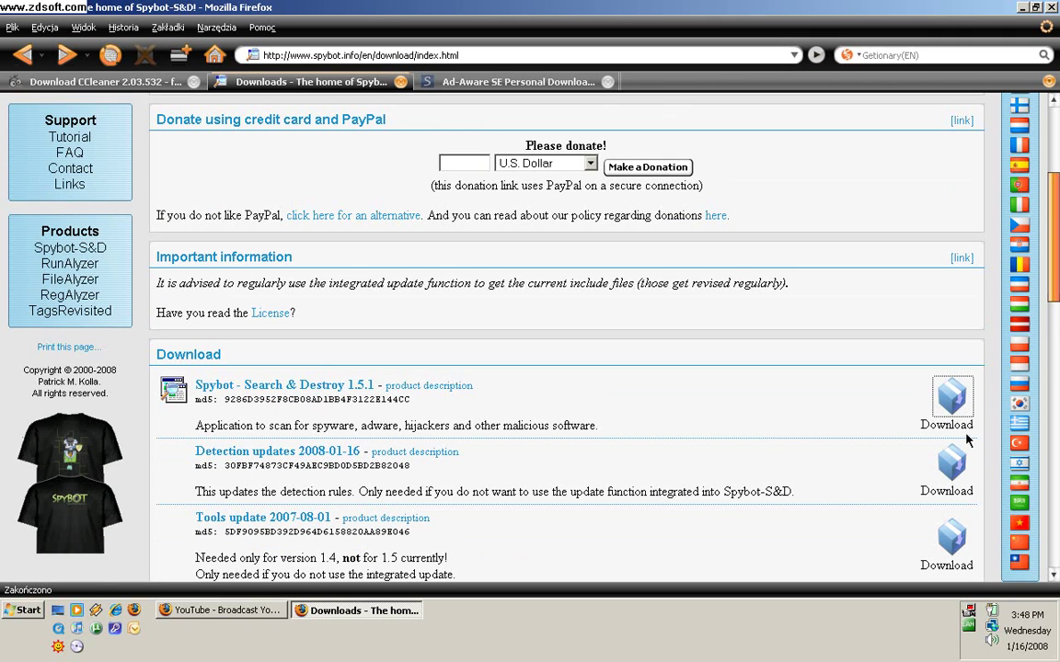
click(934, 402)
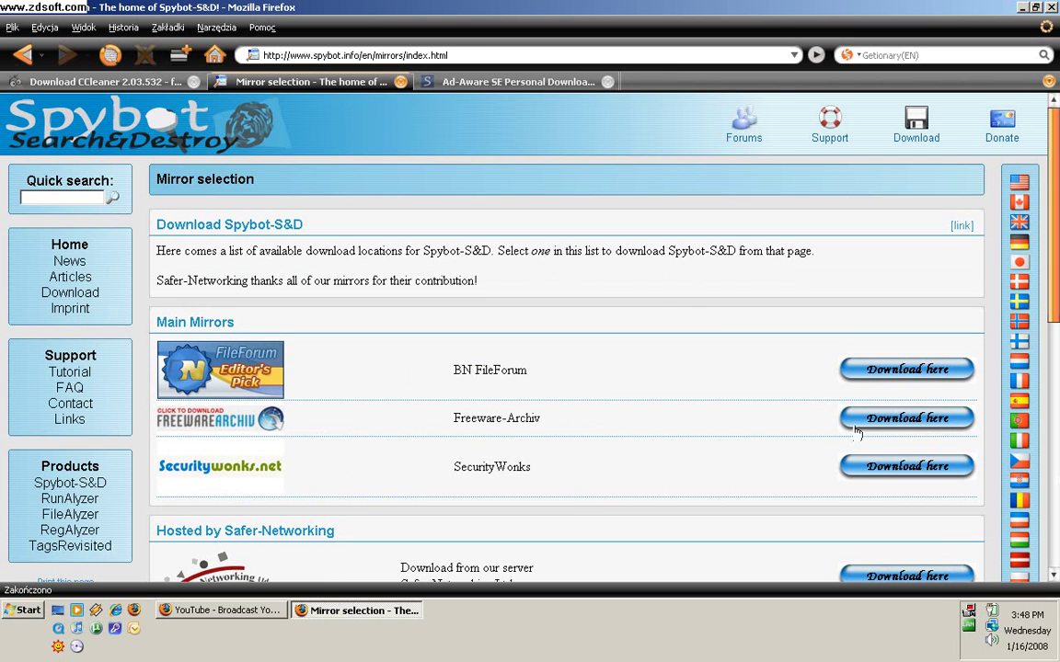
click(920, 370)
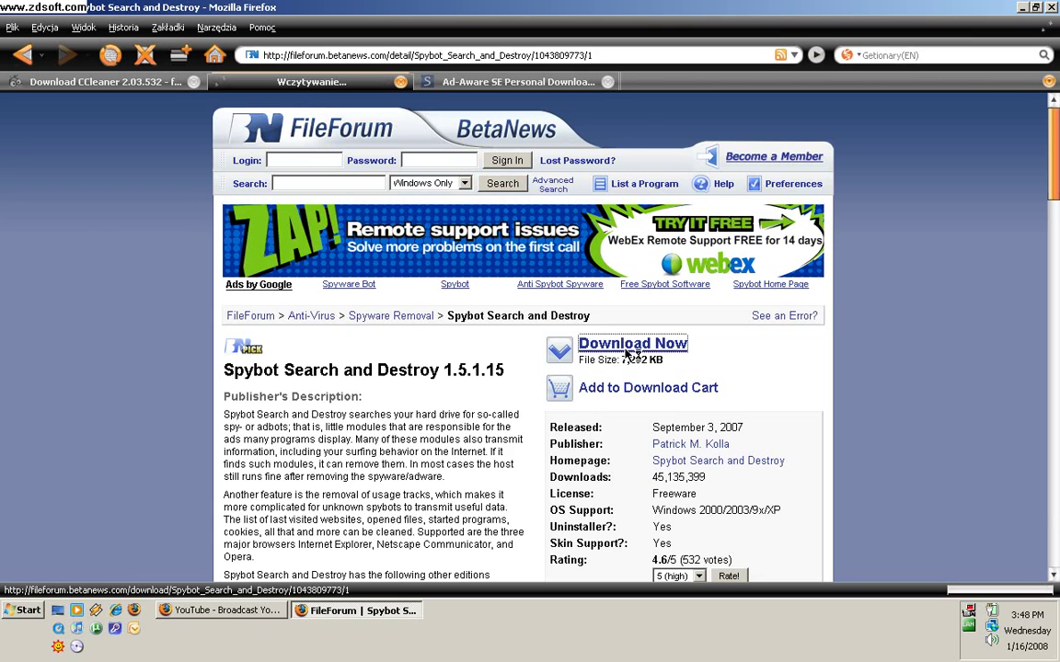
click(632, 344)
scroll(387, 331, down, 1)
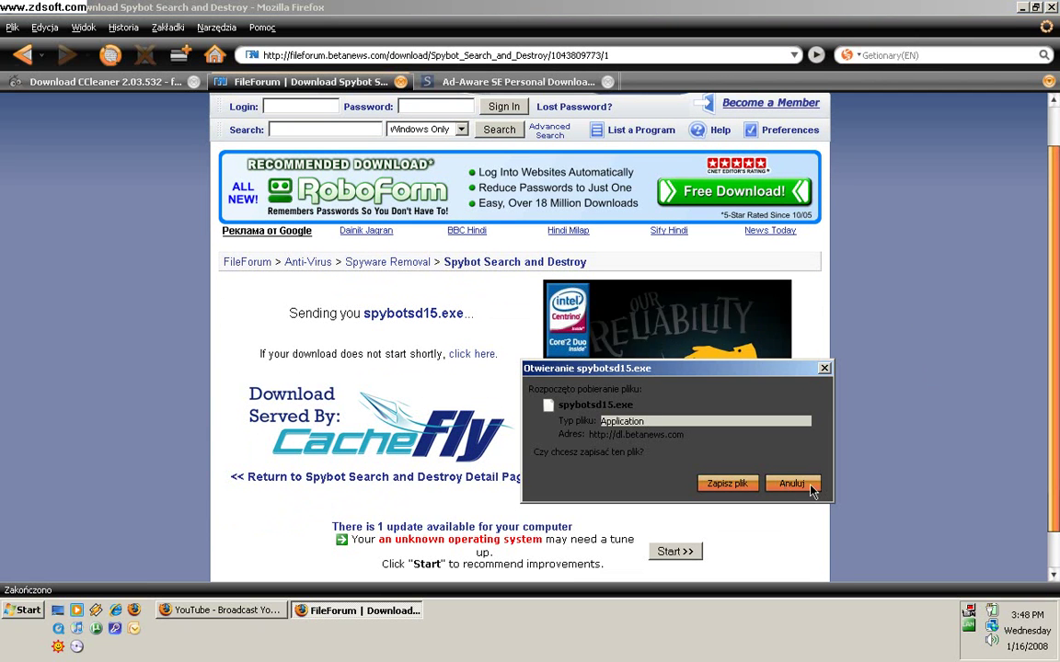
click(810, 491)
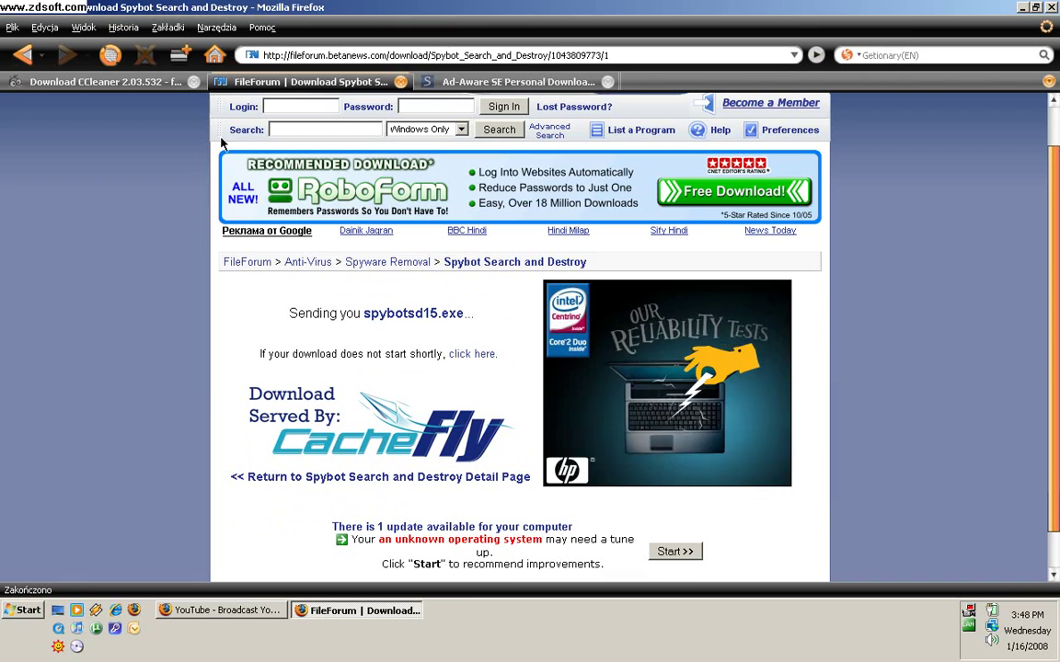
click(23, 55)
click(23, 55)
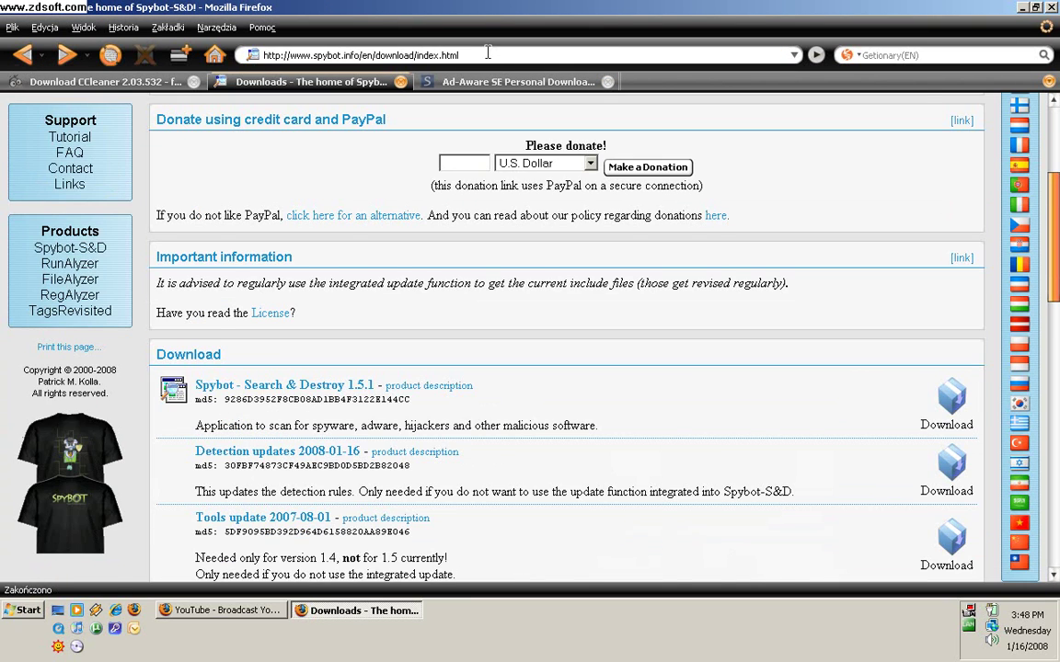
Step: Request the Ad-Aware SE Personal download from Softpedia Secure Download (US), dismiss the file prompt, and minimize the browser
click(488, 82)
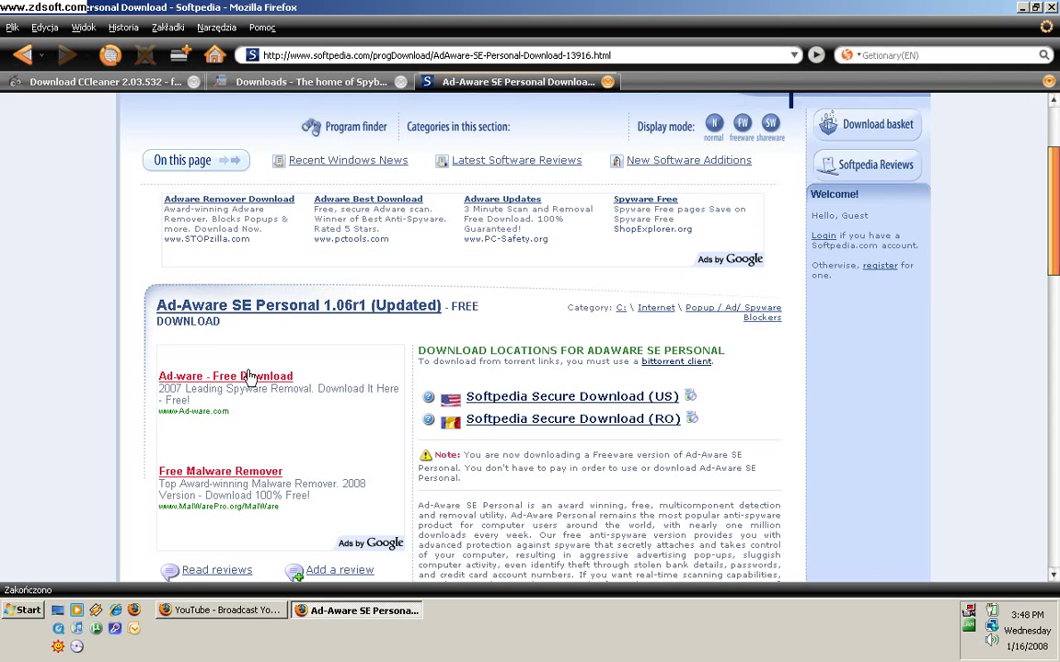
scroll(339, 303, down, 1)
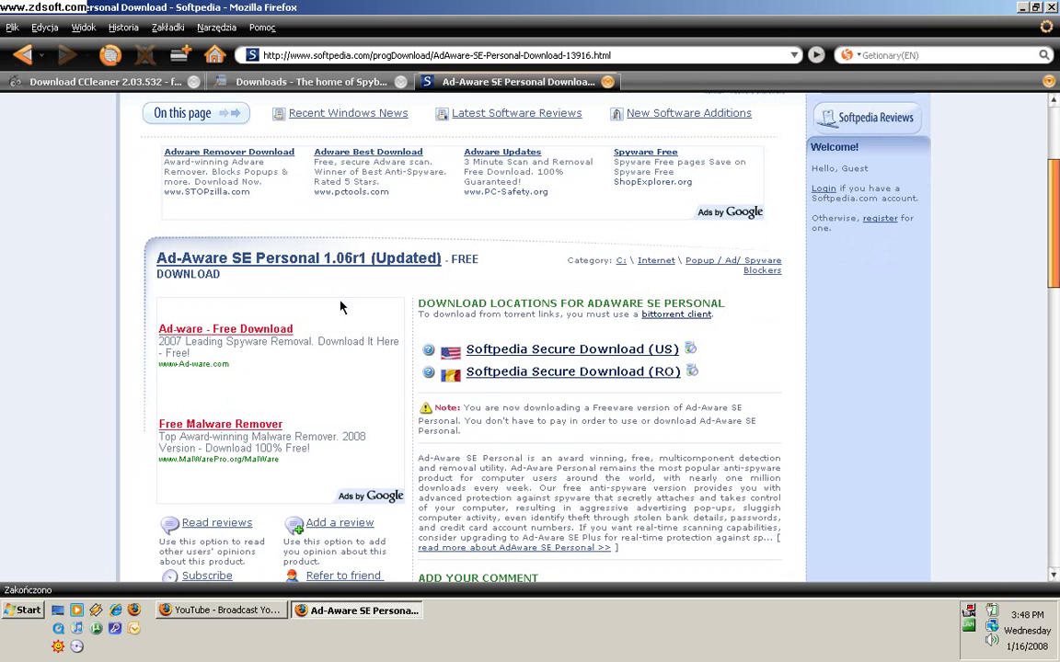
click(489, 360)
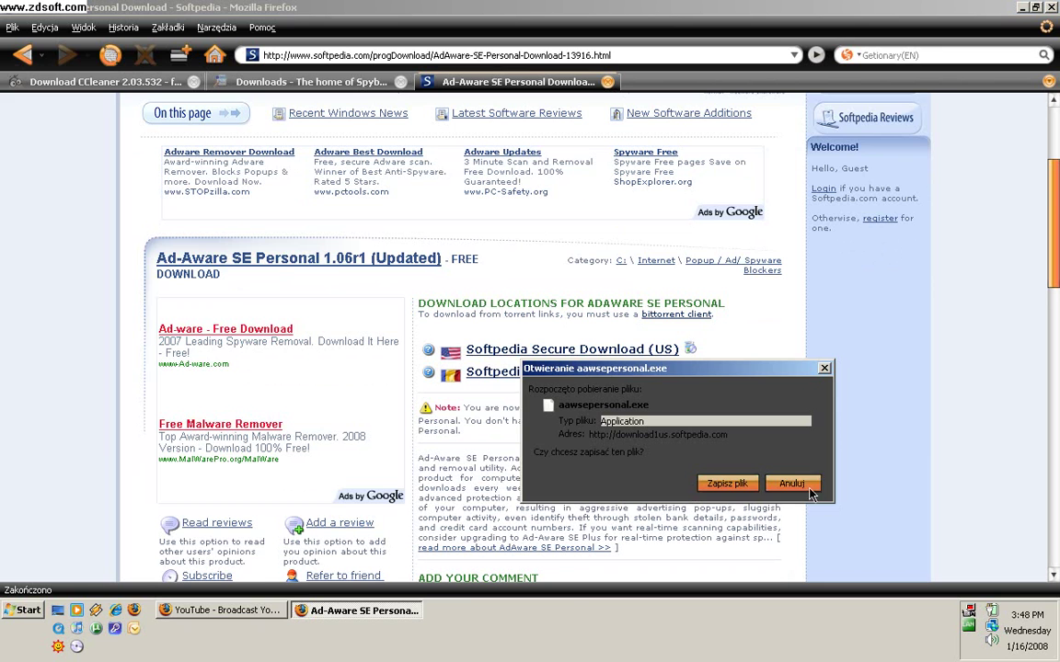
click(740, 483)
click(1019, 8)
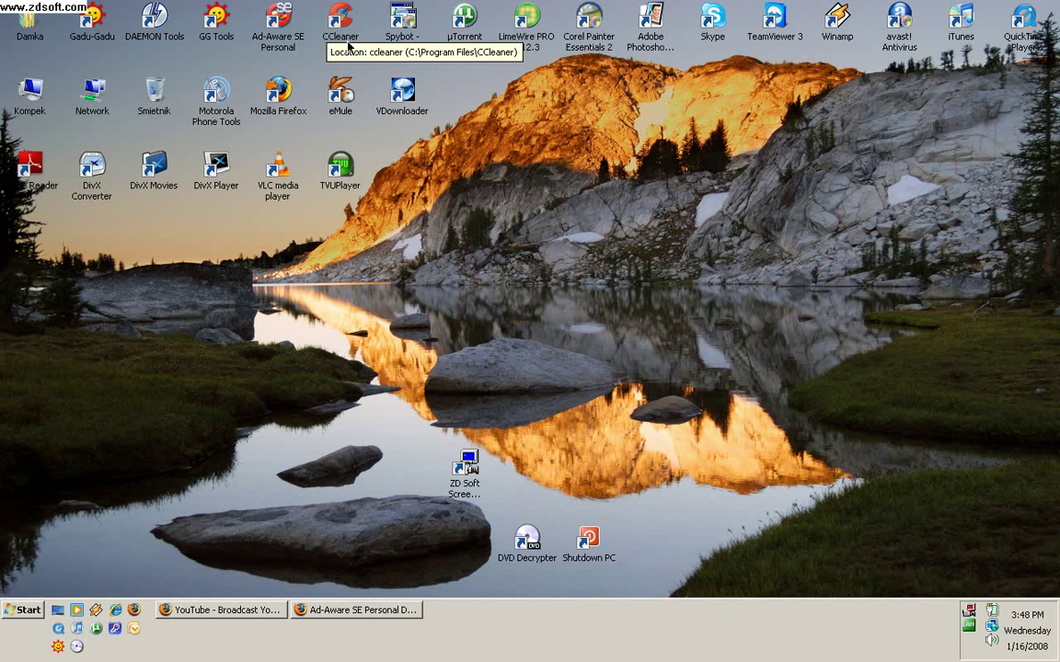
Step: Launch Ad-Aware SE Personal, decline the startup update check, review its status page and update option, and close it
click(276, 16)
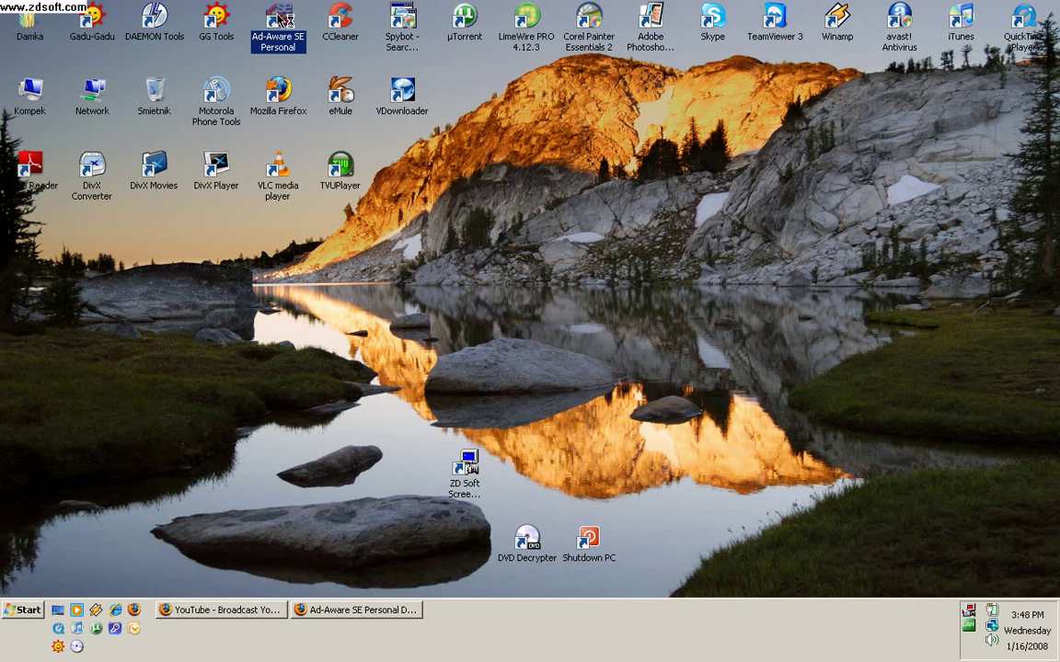
double_click(307, 43)
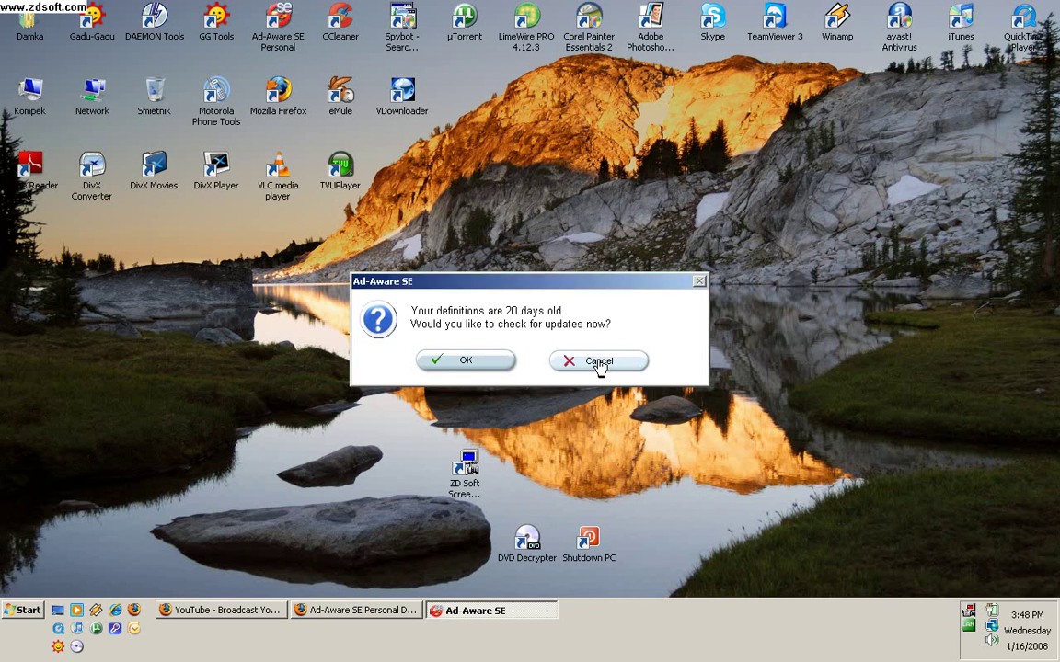
click(597, 361)
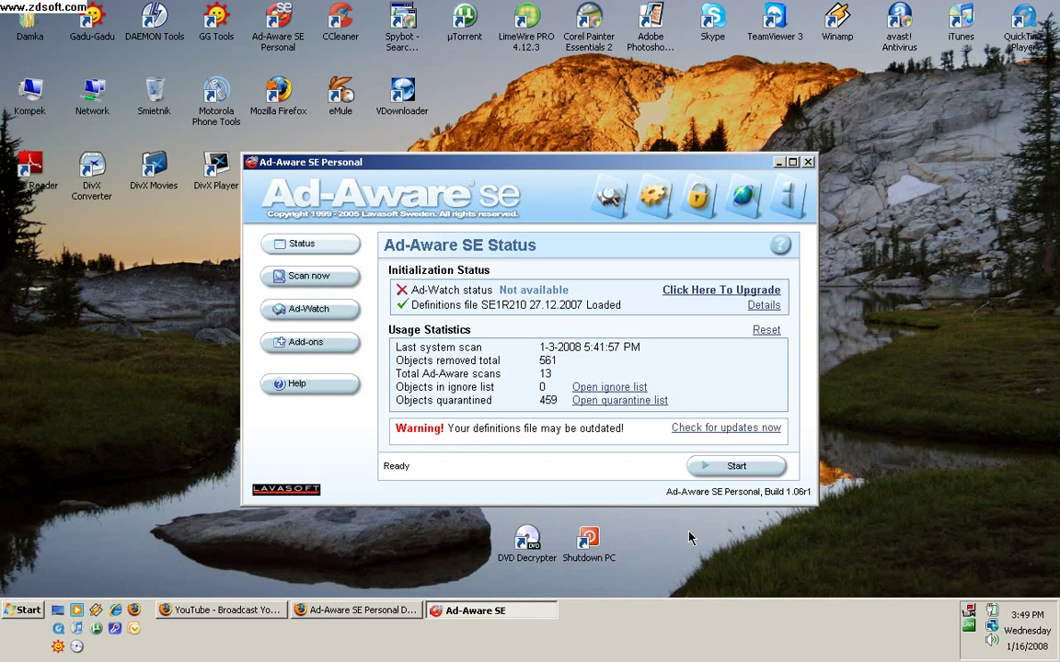
click(720, 430)
click(807, 163)
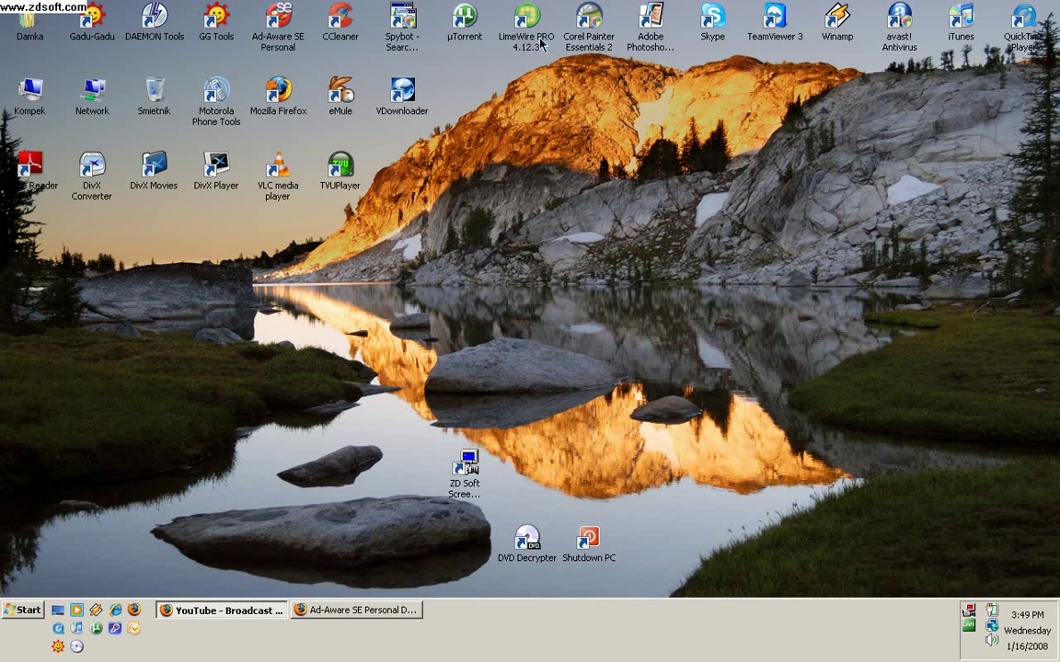
Step: Launch CCleaner, run the cleaner with the preselected Windows items, and close the program
double_click(340, 16)
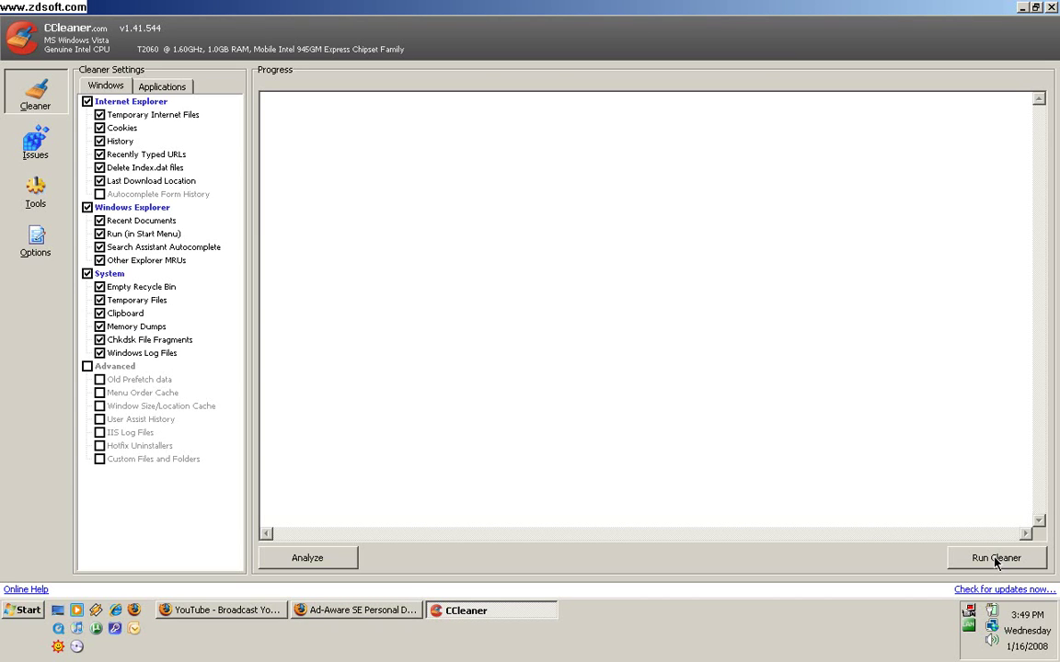
click(1001, 557)
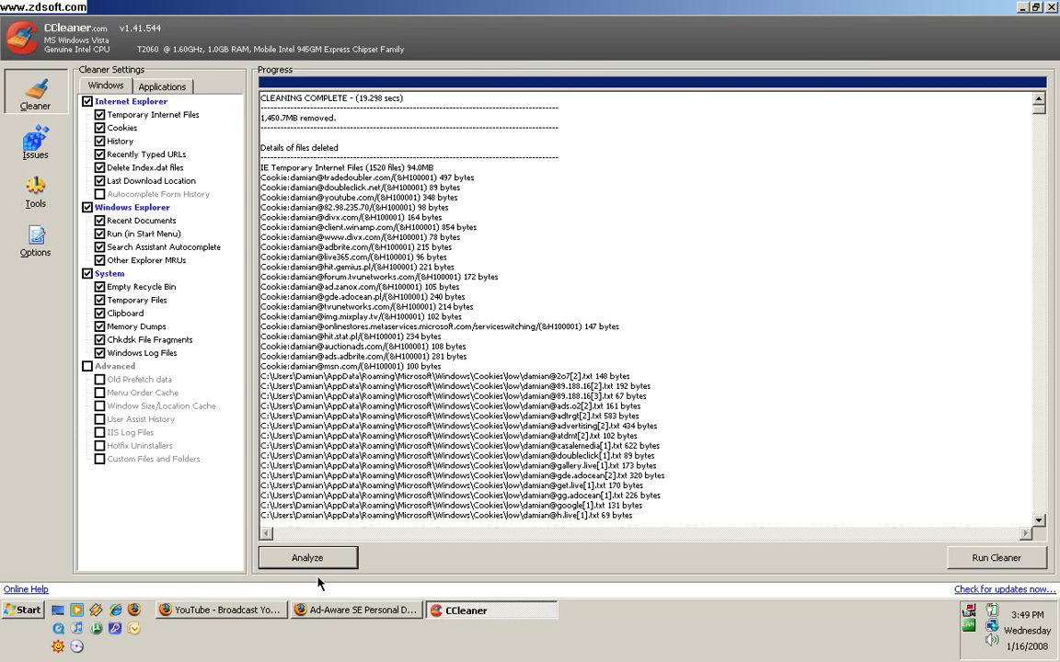
click(1050, 6)
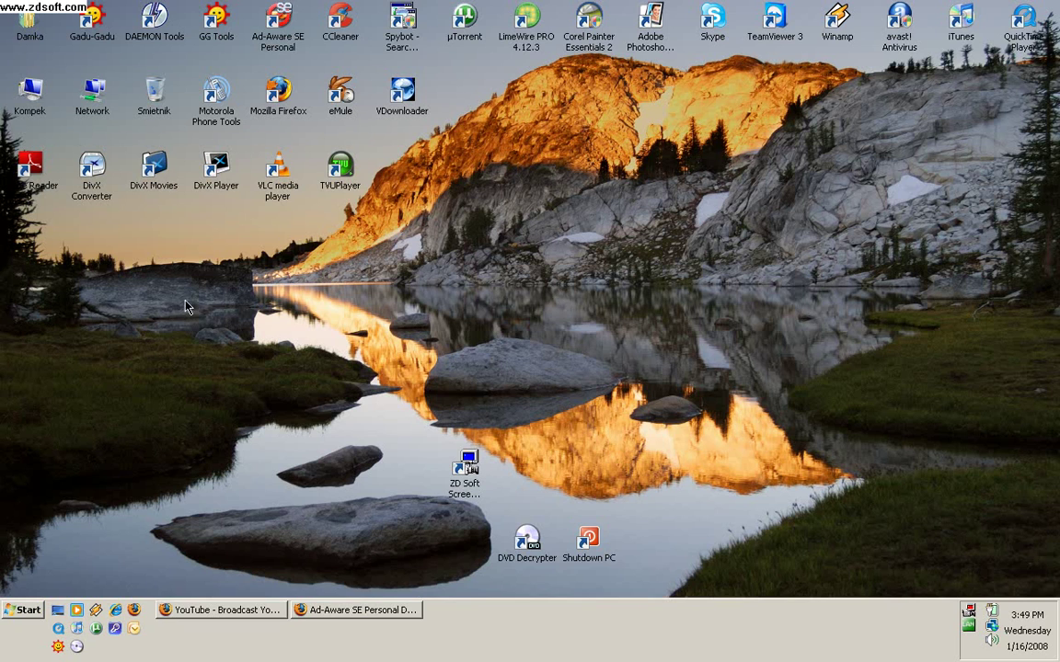
Step: Launch Spybot - Search & Destroy, grant it permission to run, and set its interface language to English
click(401, 13)
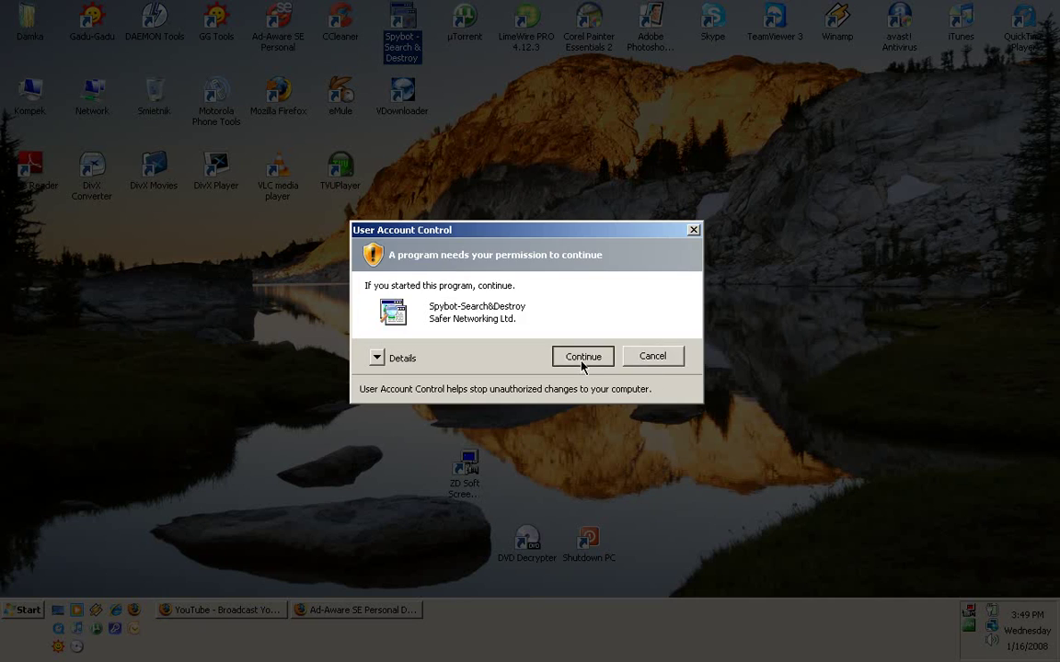
click(582, 356)
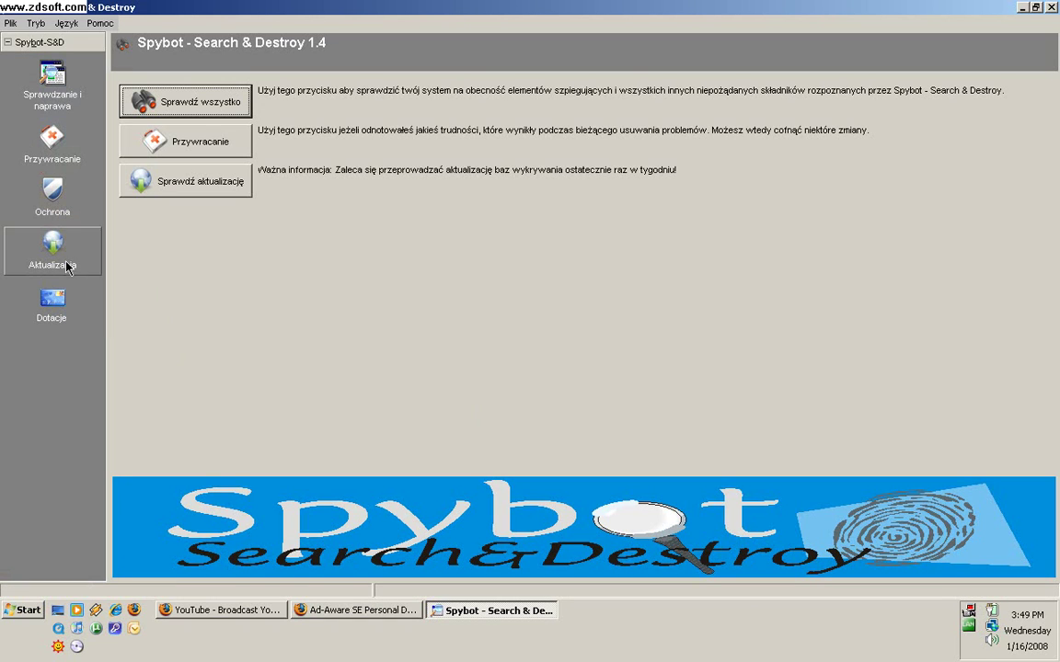
click(70, 23)
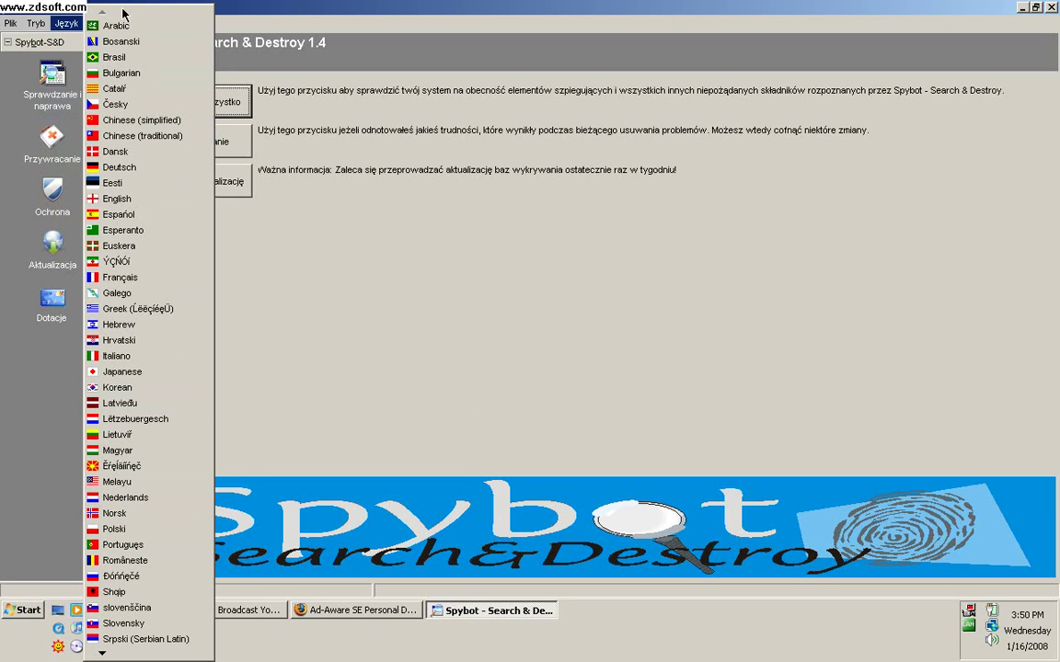
mouse_move(102, 653)
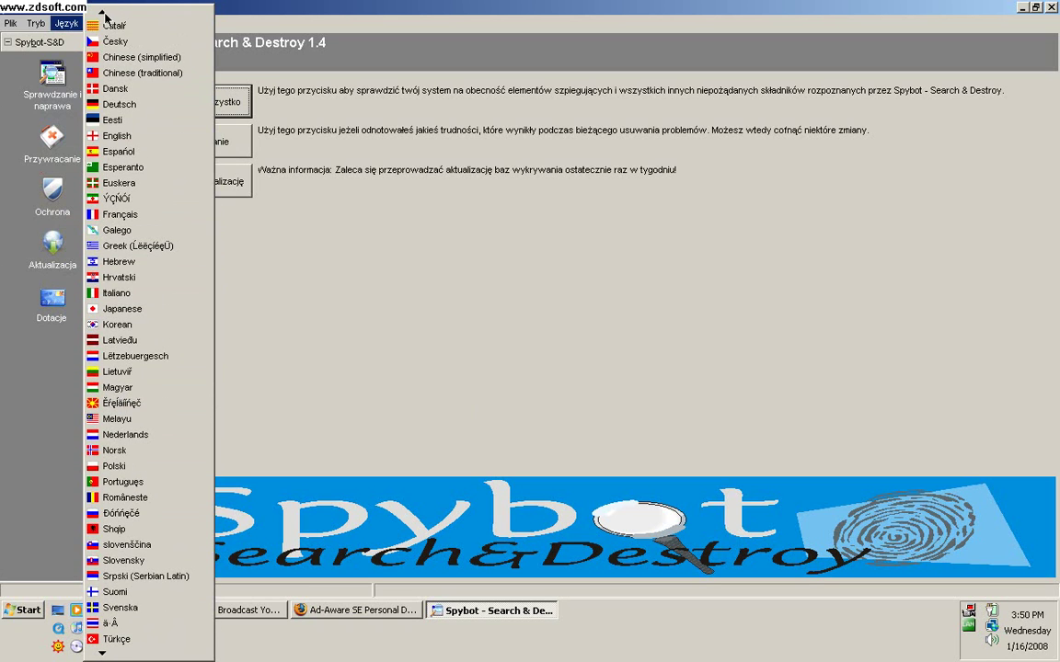
click(106, 16)
click(66, 23)
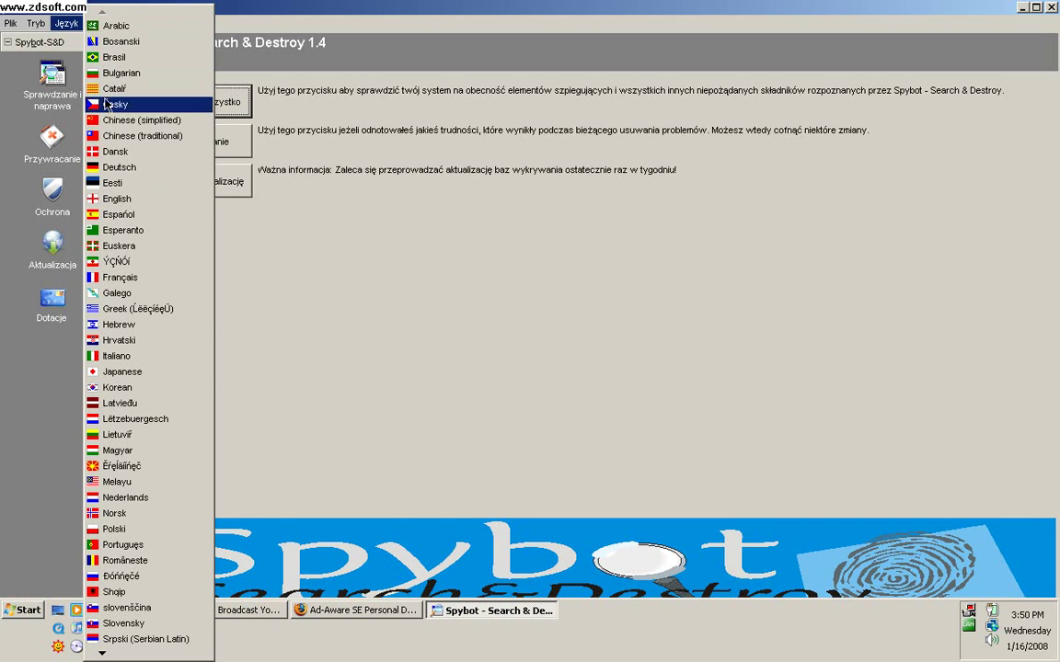
click(116, 200)
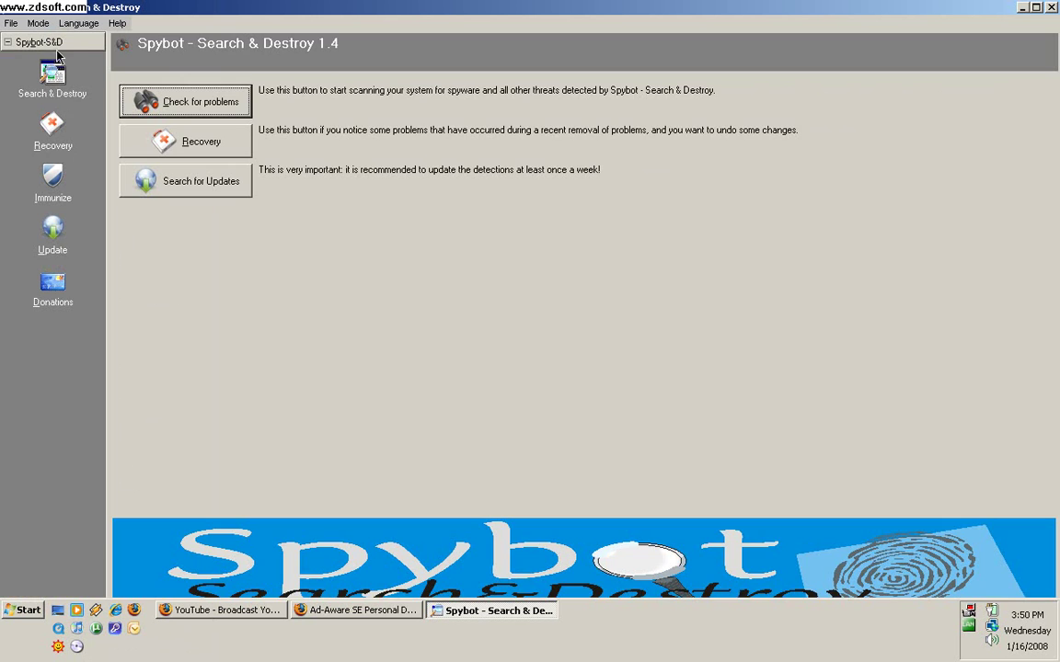
Step: Search for Spybot updates online and select all the listed detection rules, English descriptions and English language updates
click(71, 241)
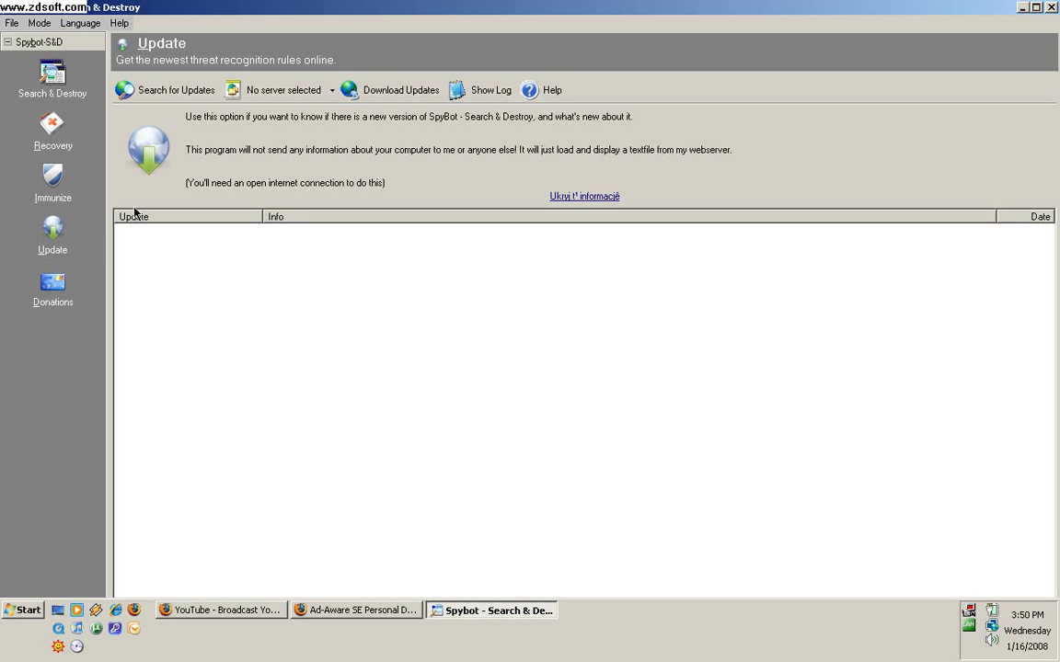
click(138, 96)
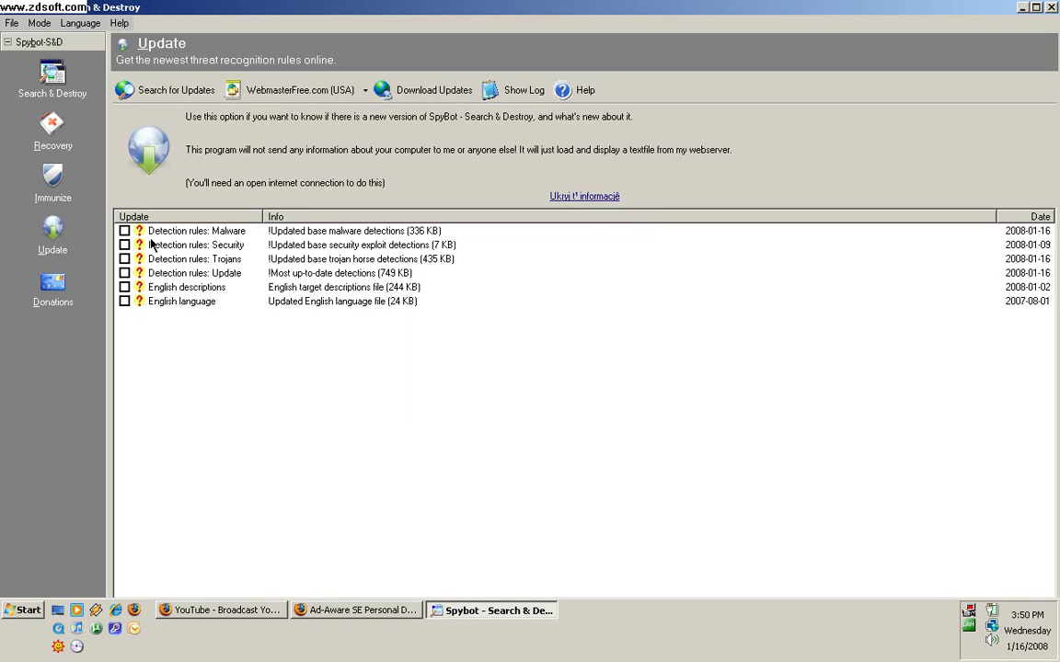
right_click(133, 347)
click(147, 371)
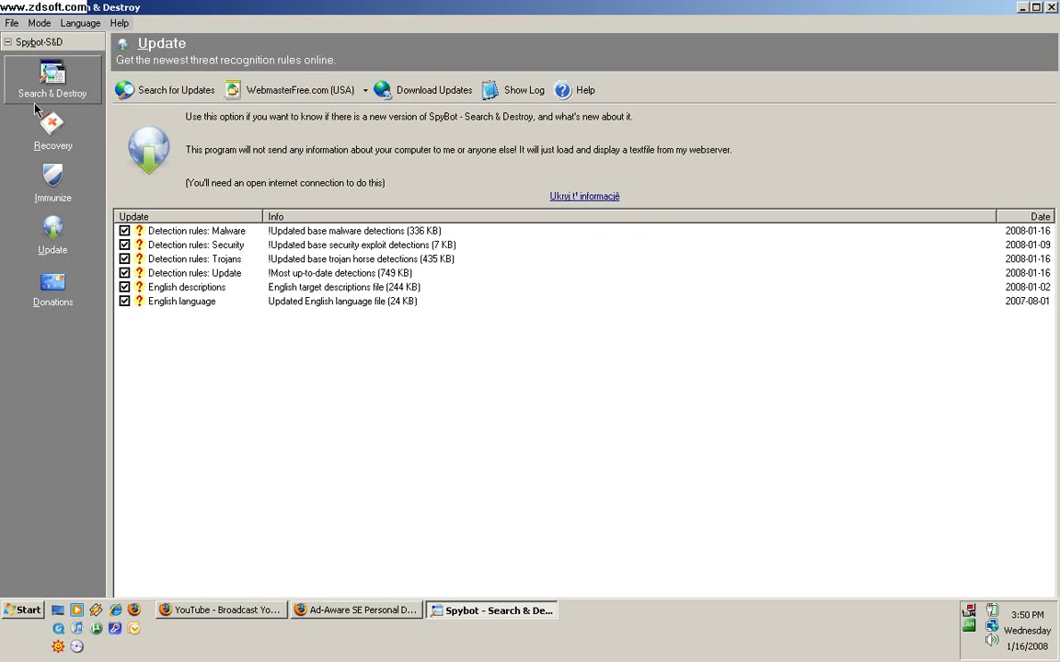
Step: View Spybot's Search & Destroy scan page and return to the desktop
click(53, 78)
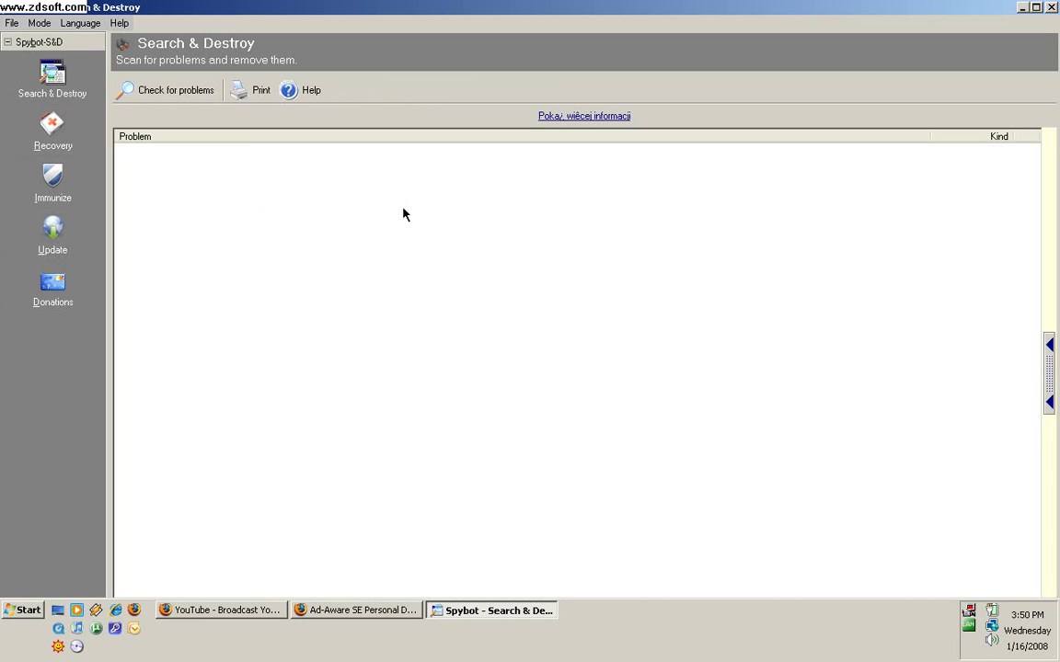
key(alt+F4)
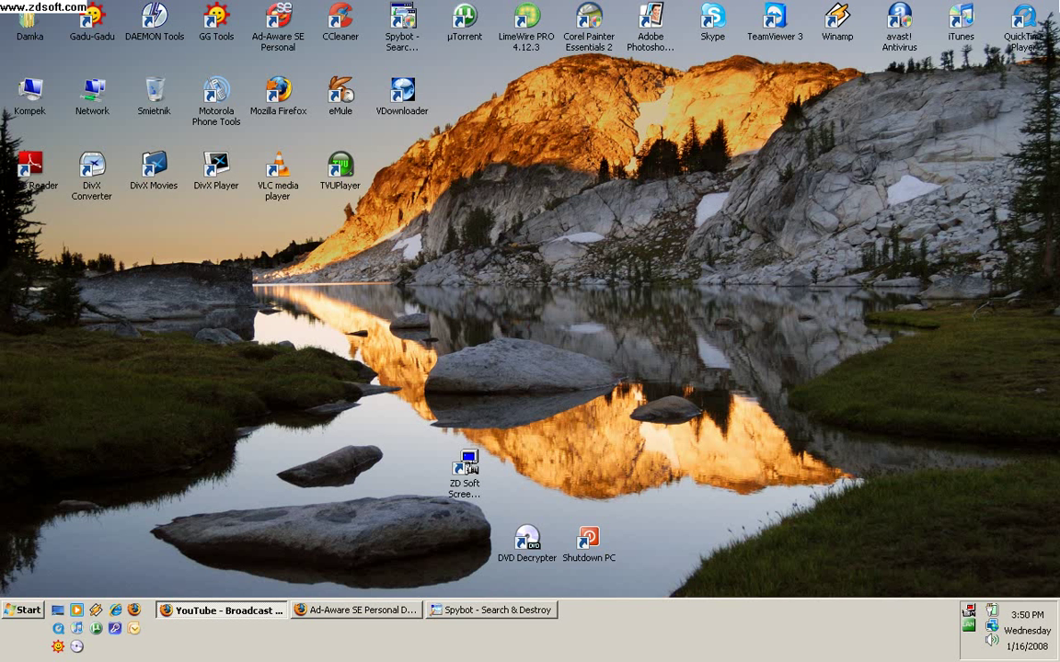